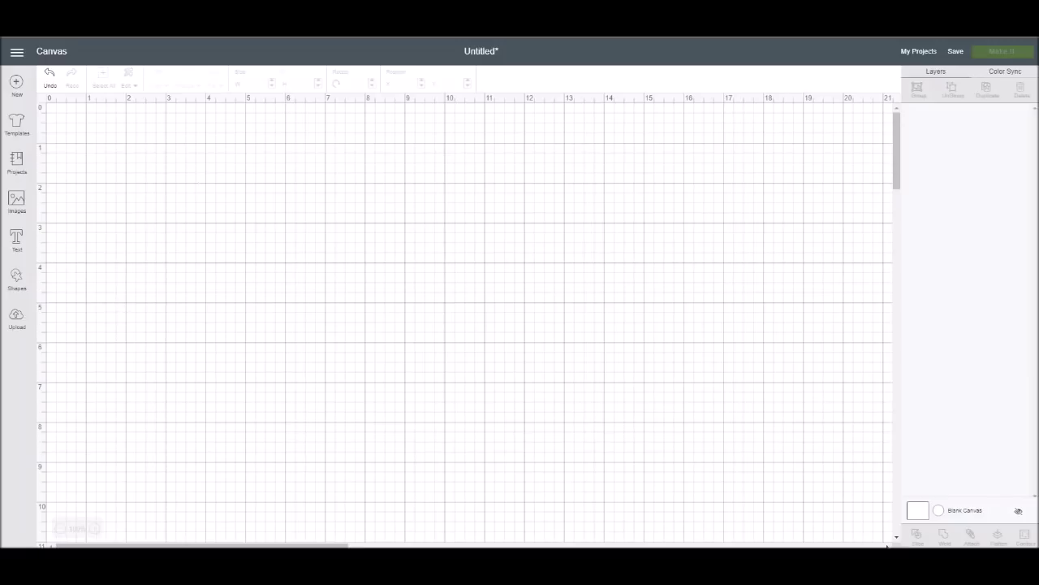
# - Insert a circle shape and place it at about X 2.24, Y 2.13 in on the canvas
pyautogui.click(16, 280)
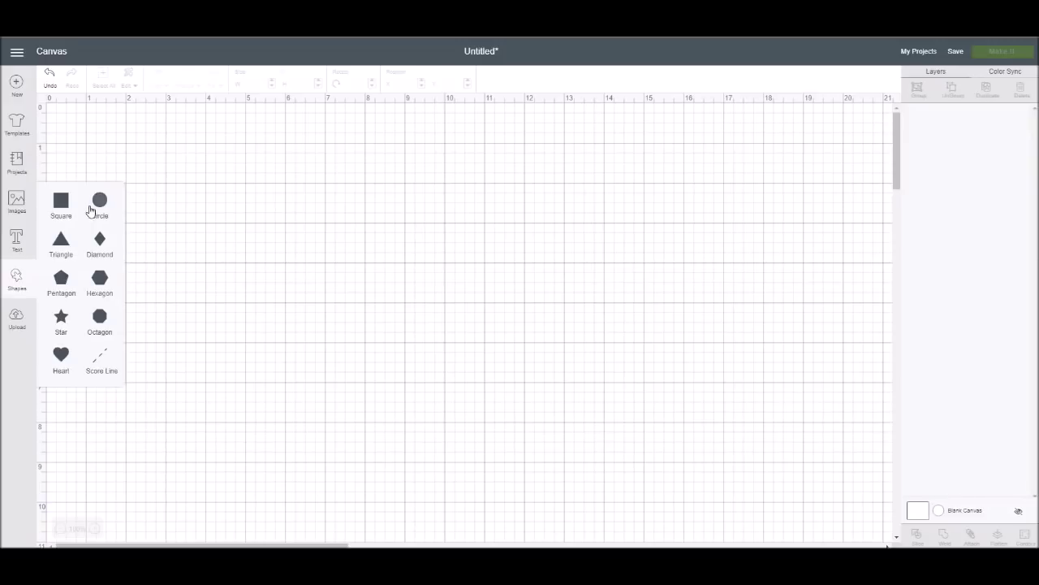
pyautogui.click(102, 204)
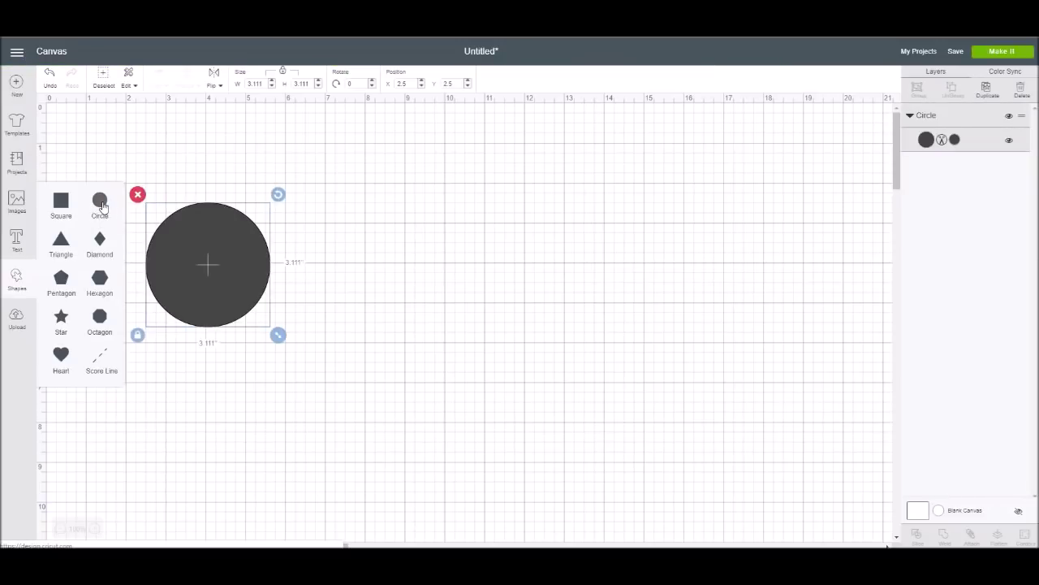
pyautogui.moveTo(232, 252); pyautogui.dragTo(222, 237)
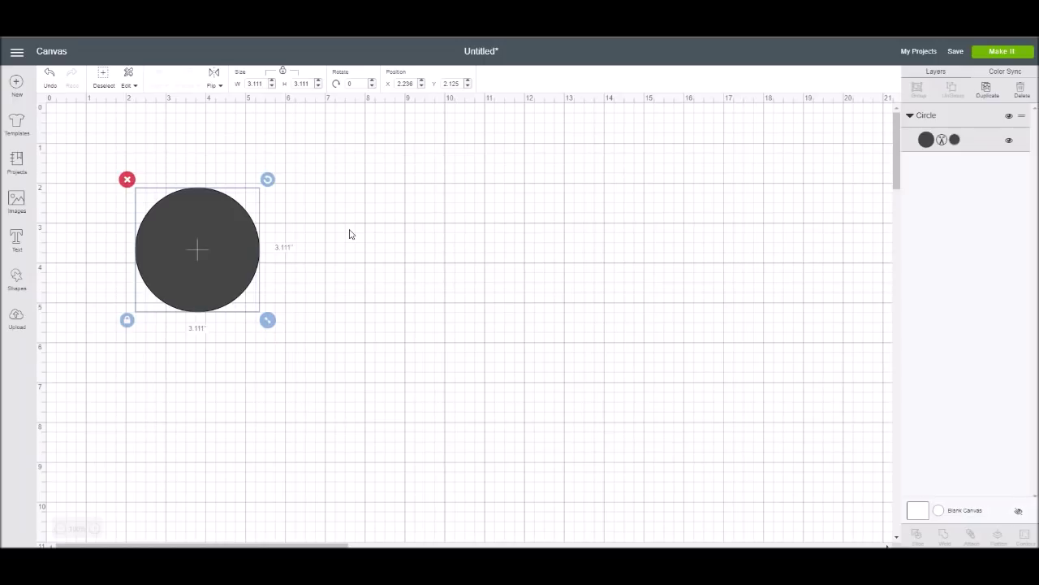
# - With the proportions unlocked, resize the circle to 2.5 in wide and 2.75 in high, relock it and move it slightly up
pyautogui.click(283, 72)
pyautogui.moveTo(296, 83); pyautogui.dragTo(311, 84)
pyautogui.write('2.75')
pyautogui.press('Return')
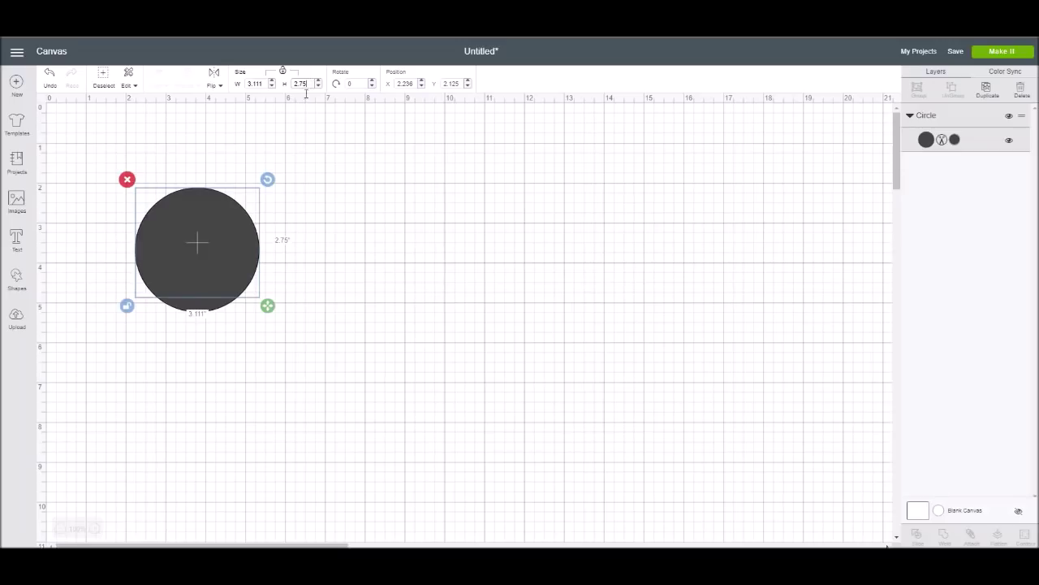
pyautogui.moveTo(246, 86); pyautogui.dragTo(267, 91)
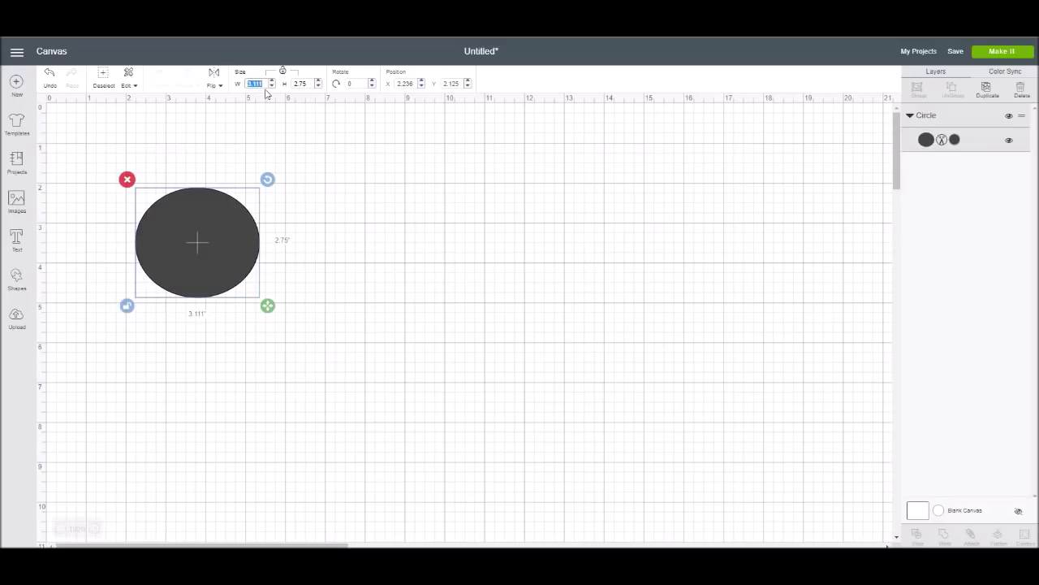
pyautogui.write('2.5')
pyautogui.press('Return')
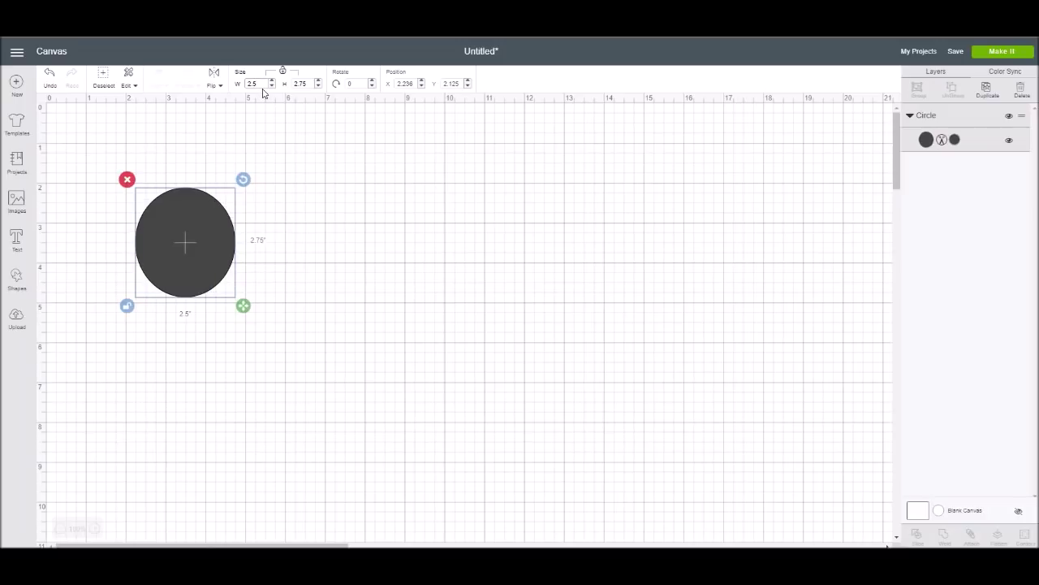
pyautogui.click(127, 306)
pyautogui.moveTo(203, 268); pyautogui.dragTo(196, 249)
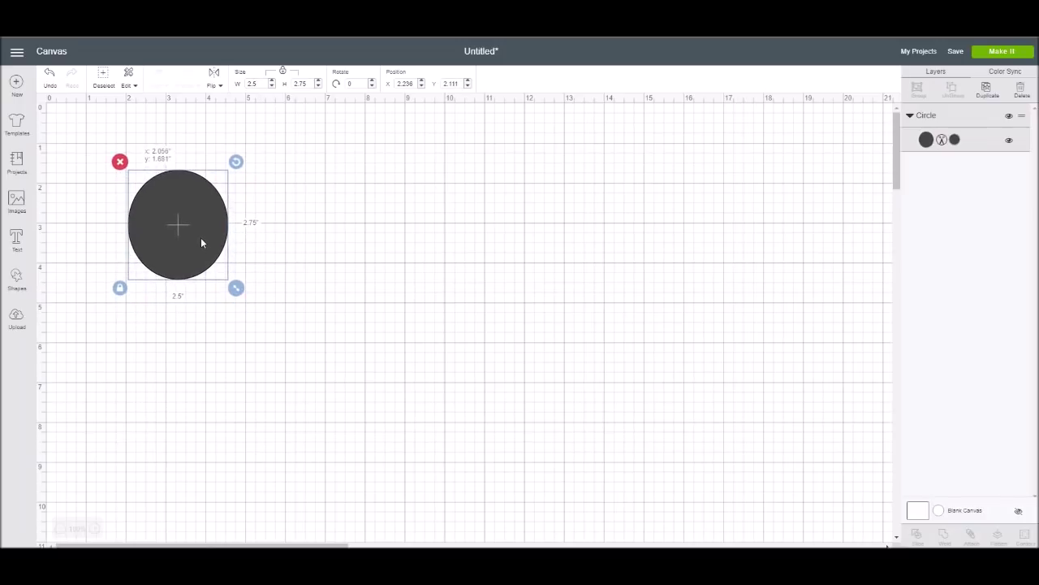
# - Color the oval Cream and move it to about X 1.92, Y 1 in
pyautogui.click(925, 141)
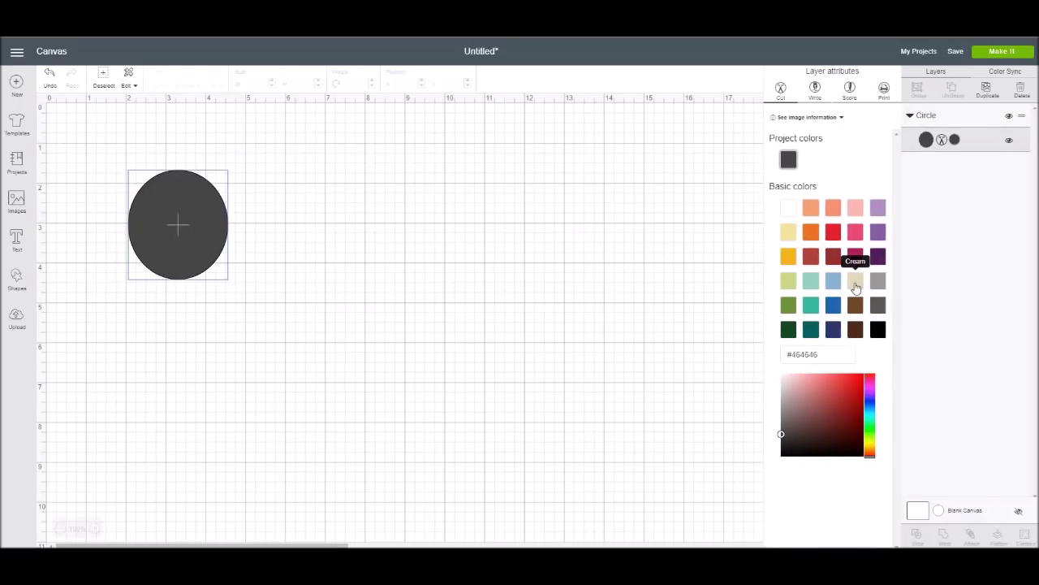
pyautogui.click(856, 281)
pyautogui.click(568, 329)
pyautogui.moveTo(147, 237); pyautogui.dragTo(142, 210)
pyautogui.click(312, 228)
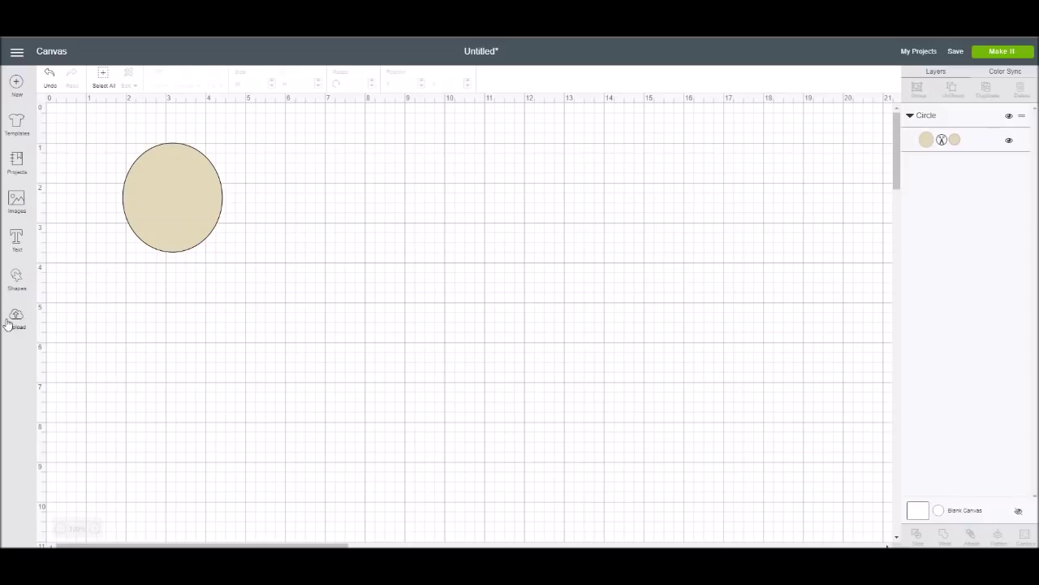
# - Add the text "M" and place it on the cream oval
pyautogui.click(17, 240)
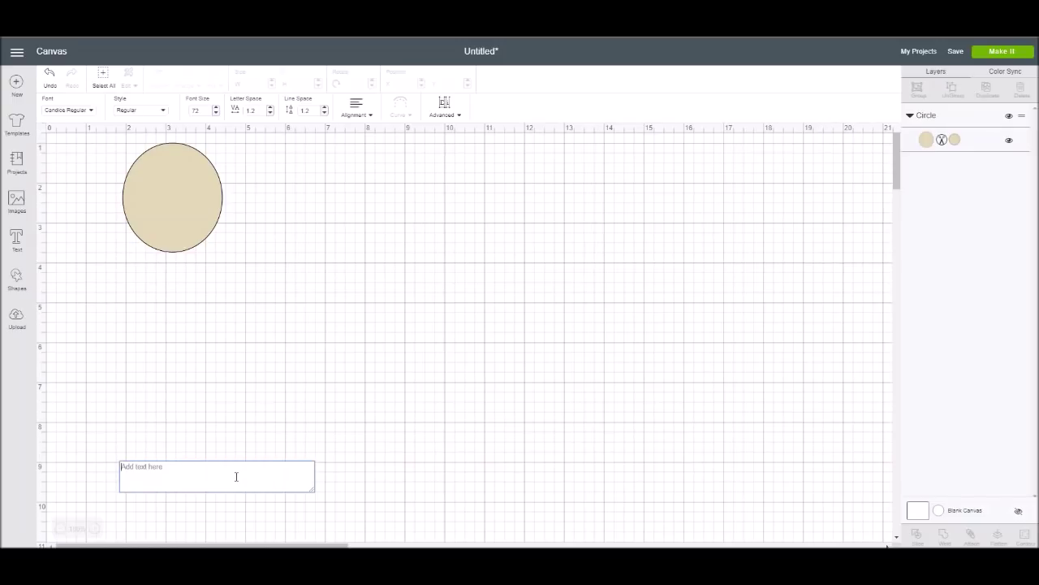
pyautogui.write('M')
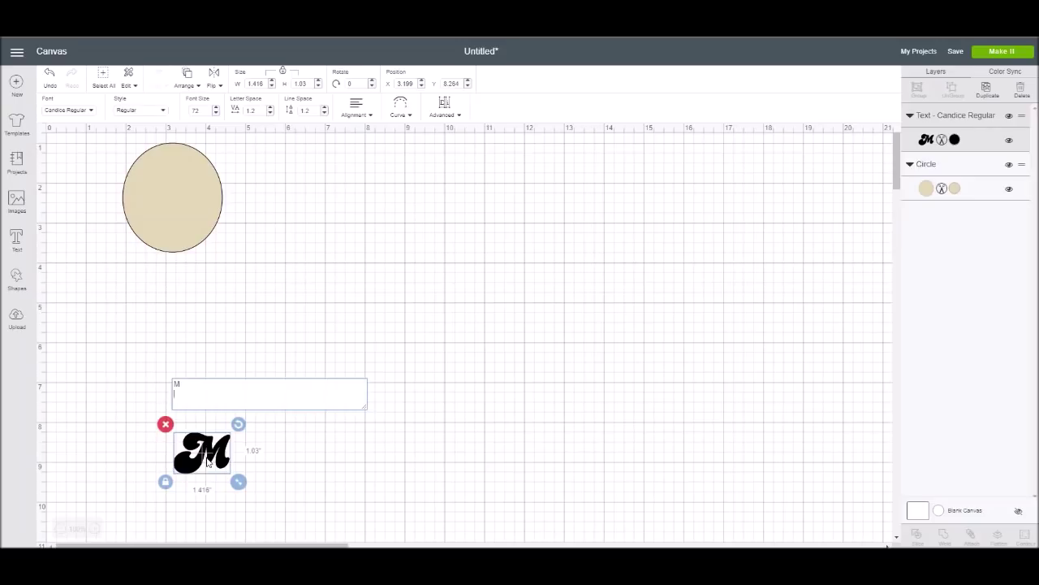
pyautogui.moveTo(209, 460); pyautogui.dragTo(185, 193)
pyautogui.click(294, 272)
# - Stretch the M without locked proportions to about 1.38 in wide by 1.43 in high and center it on the oval
pyautogui.click(181, 201)
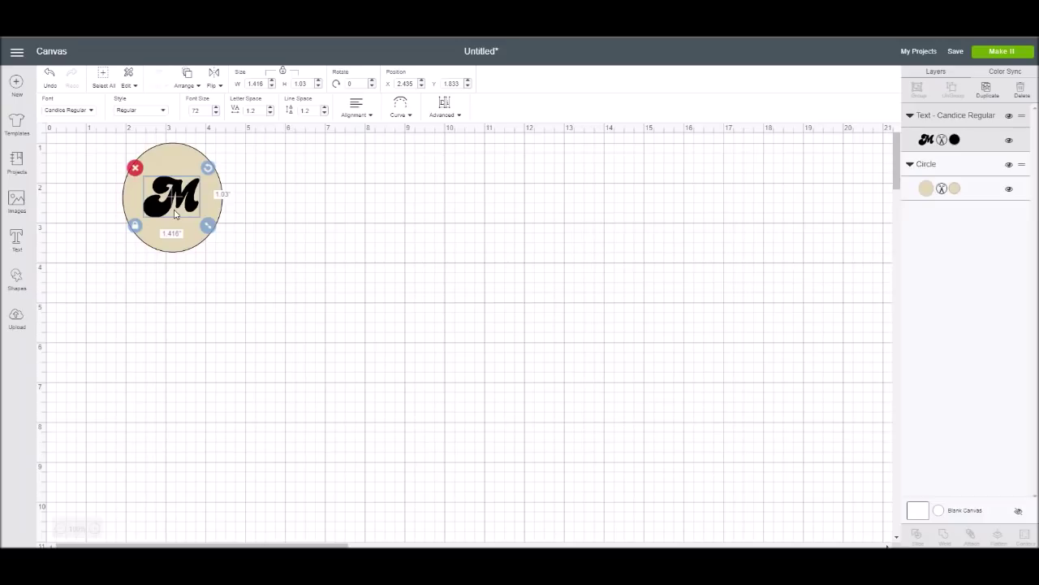
pyautogui.click(135, 229)
pyautogui.moveTo(208, 225); pyautogui.dragTo(208, 244)
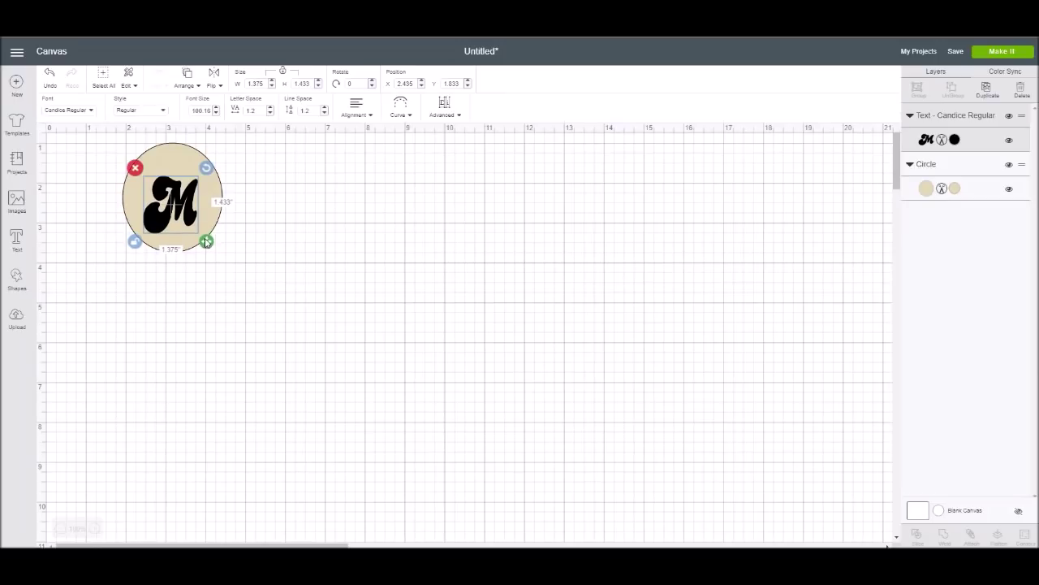
pyautogui.moveTo(174, 202)
pyautogui.mouseDown()
pyautogui.moveTo(170, 192)
pyautogui.moveTo(179, 209)
pyautogui.mouseUp()
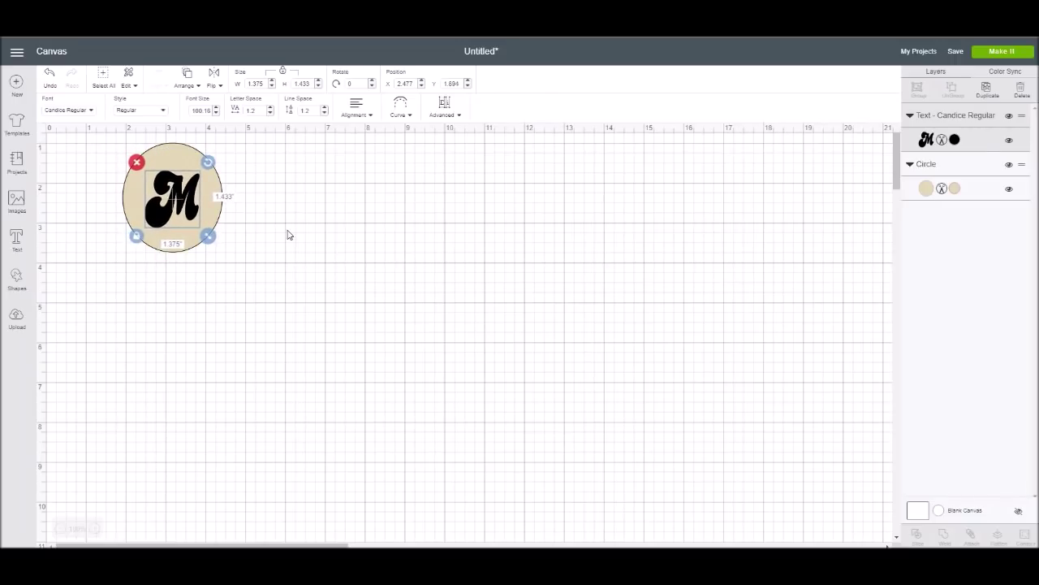
pyautogui.click(288, 235)
pyautogui.moveTo(189, 206); pyautogui.dragTo(186, 204)
pyautogui.click(309, 235)
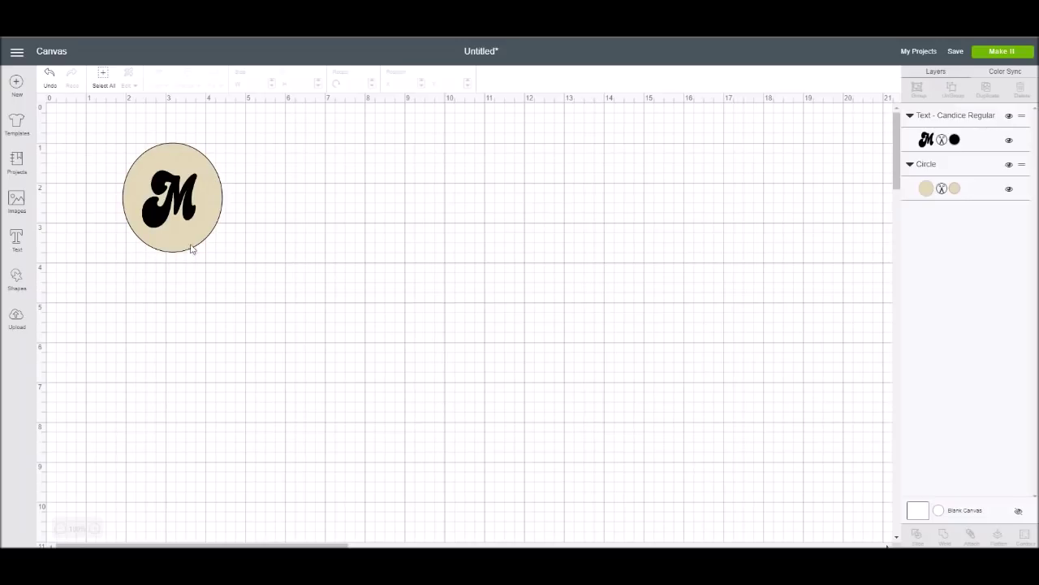
pyautogui.click(184, 195)
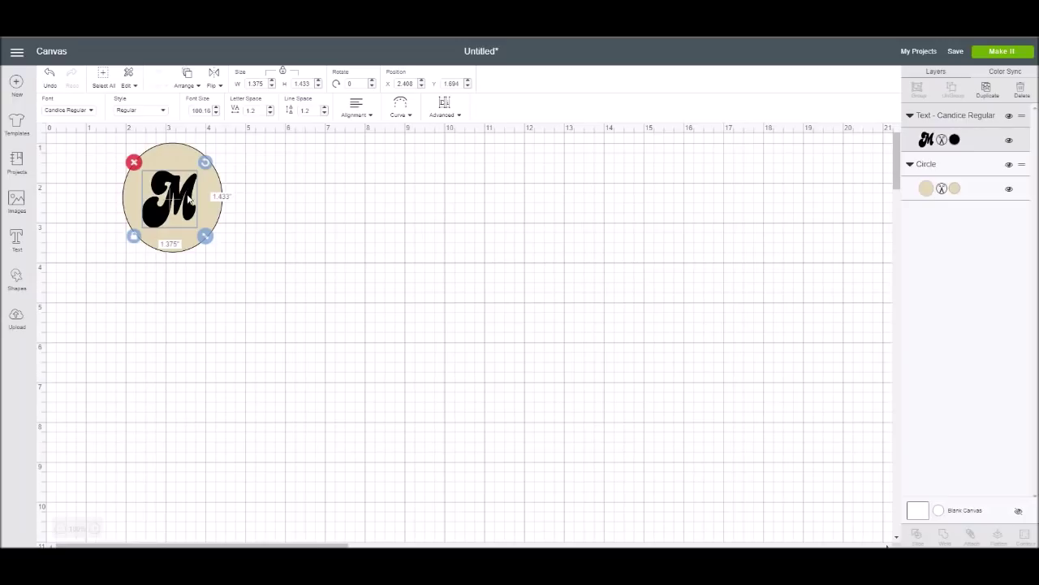
pyautogui.click(279, 347)
pyautogui.click(189, 204)
pyautogui.click(333, 276)
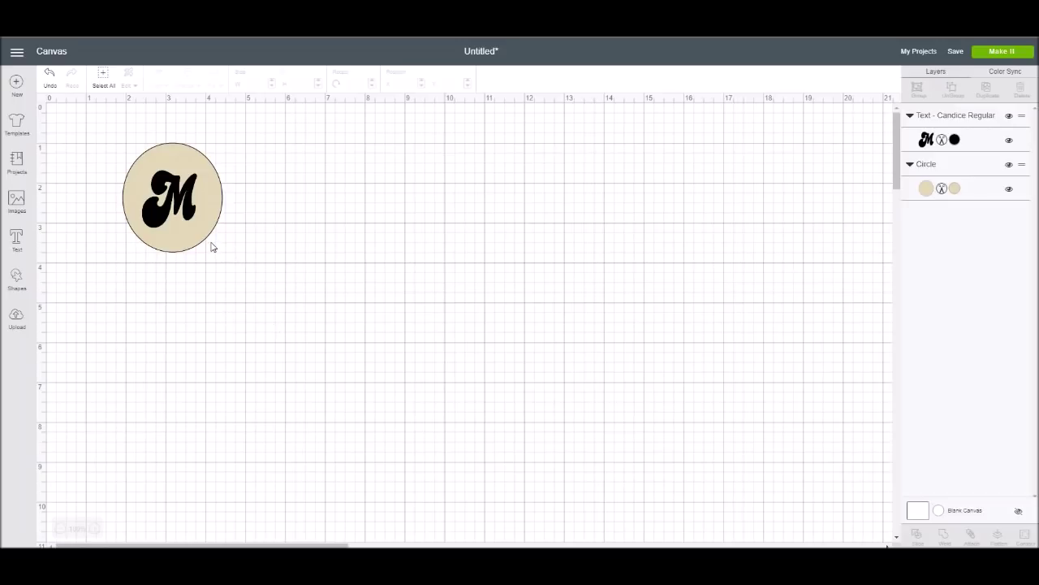
pyautogui.click(223, 197)
pyautogui.click(223, 198)
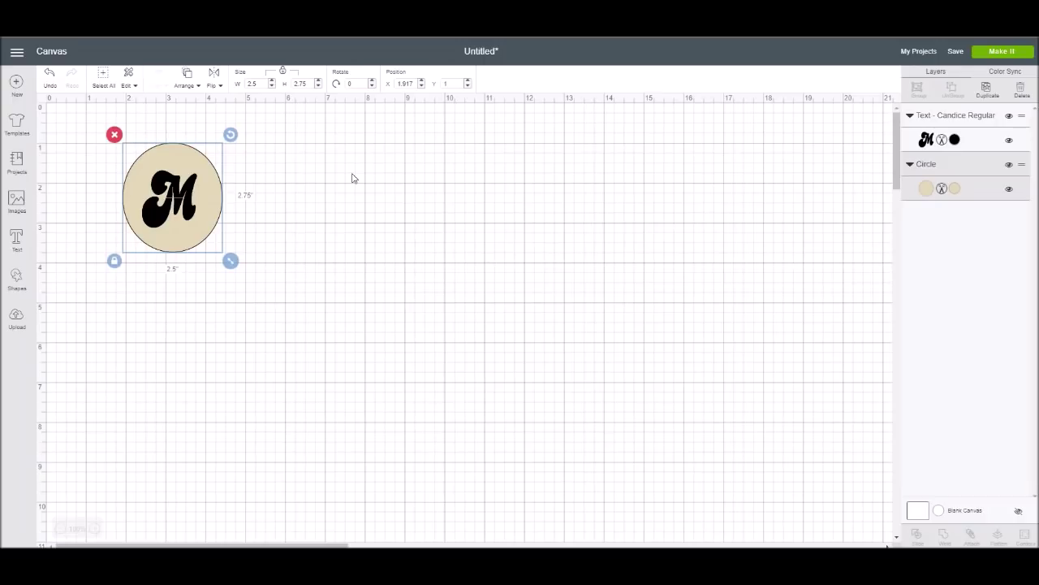
pyautogui.click(368, 251)
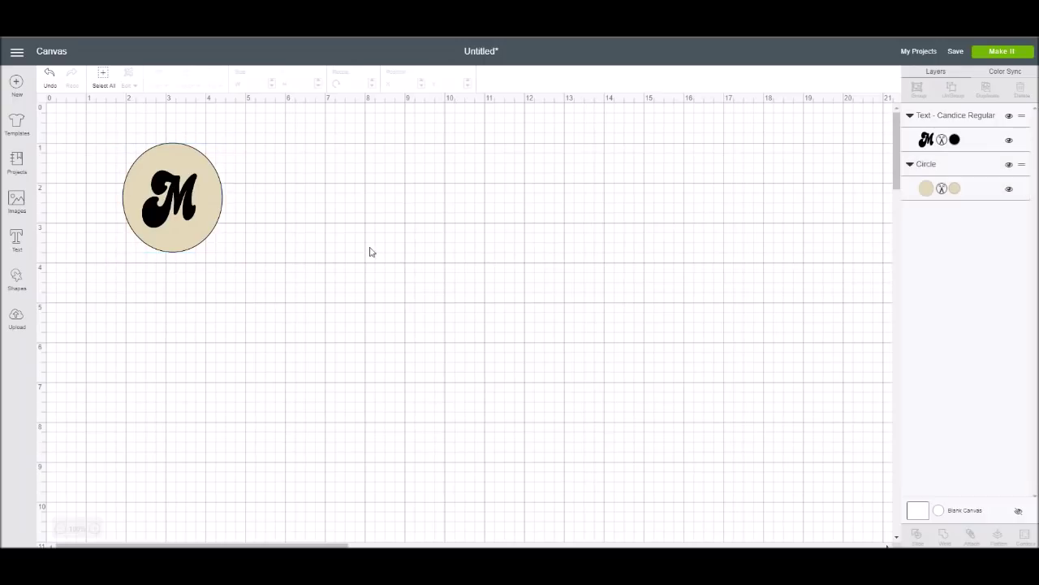
# - Change the M's font to Cartoon Script Com Roman and recenter the letter on the oval
pyautogui.click(187, 206)
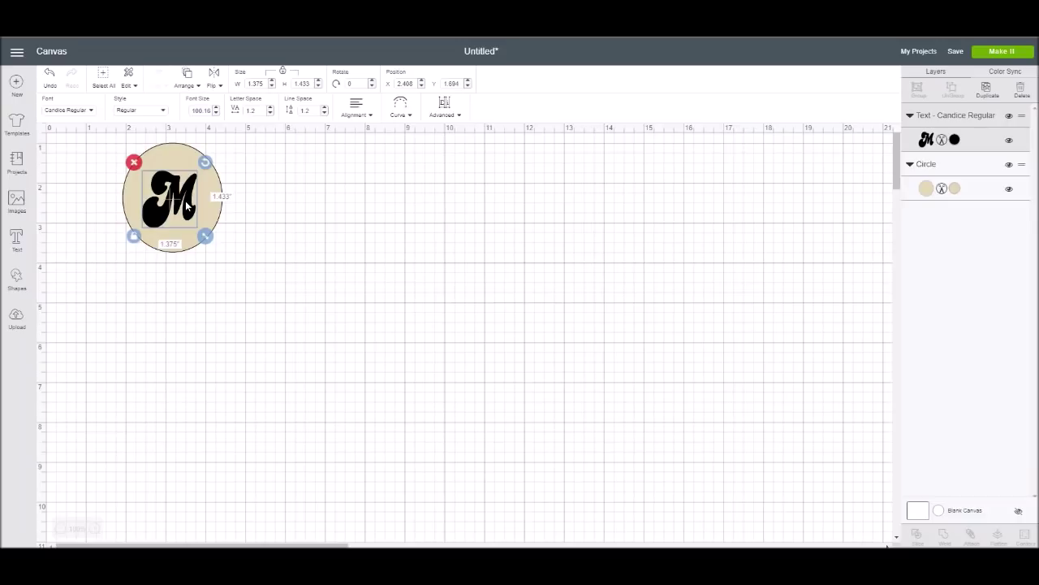
pyautogui.click(91, 111)
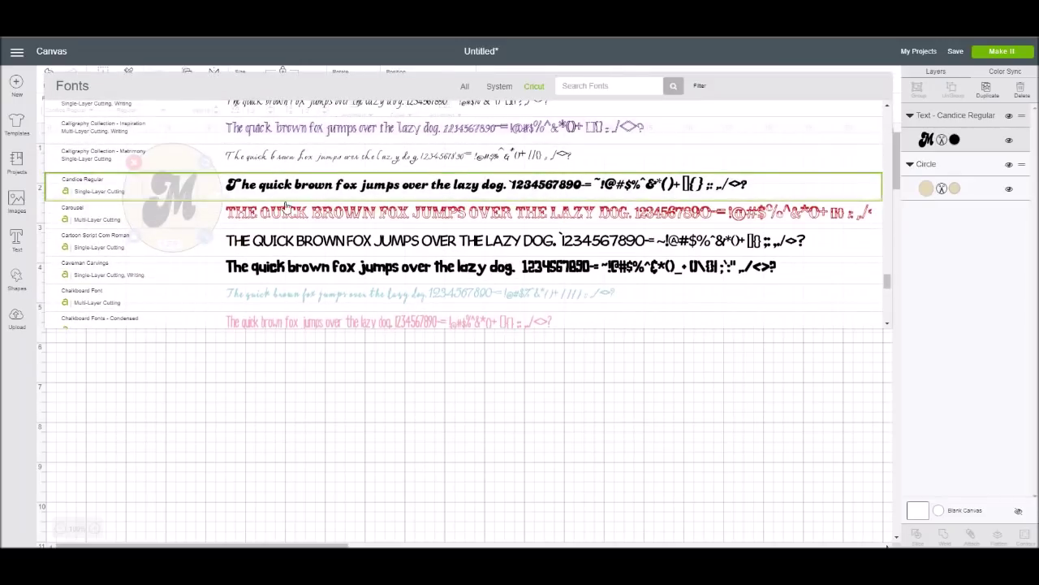
pyautogui.scroll(-2, 300, 293)
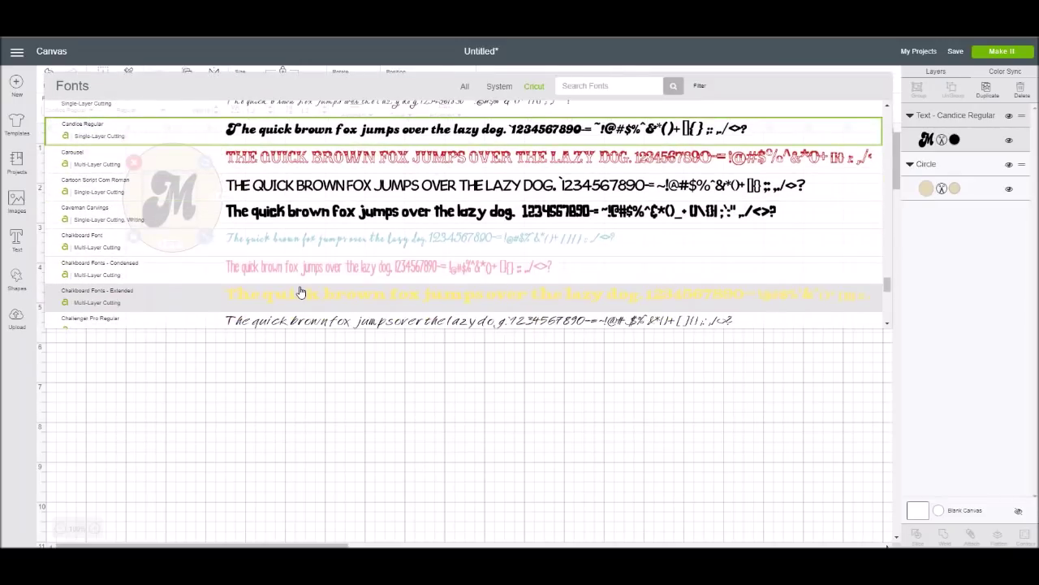
pyautogui.click(285, 189)
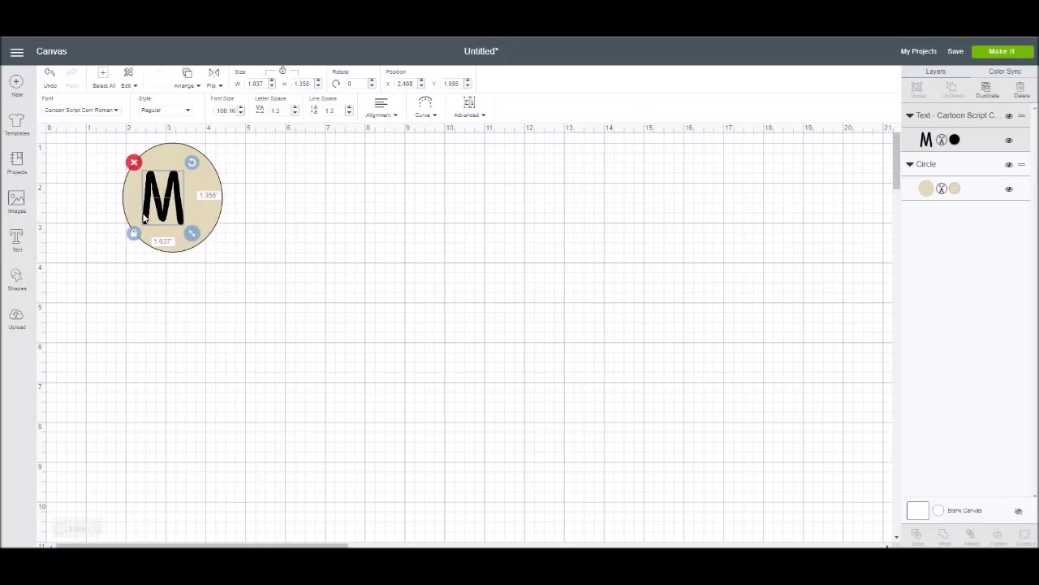
pyautogui.moveTo(172, 195); pyautogui.dragTo(193, 217)
pyautogui.click(276, 258)
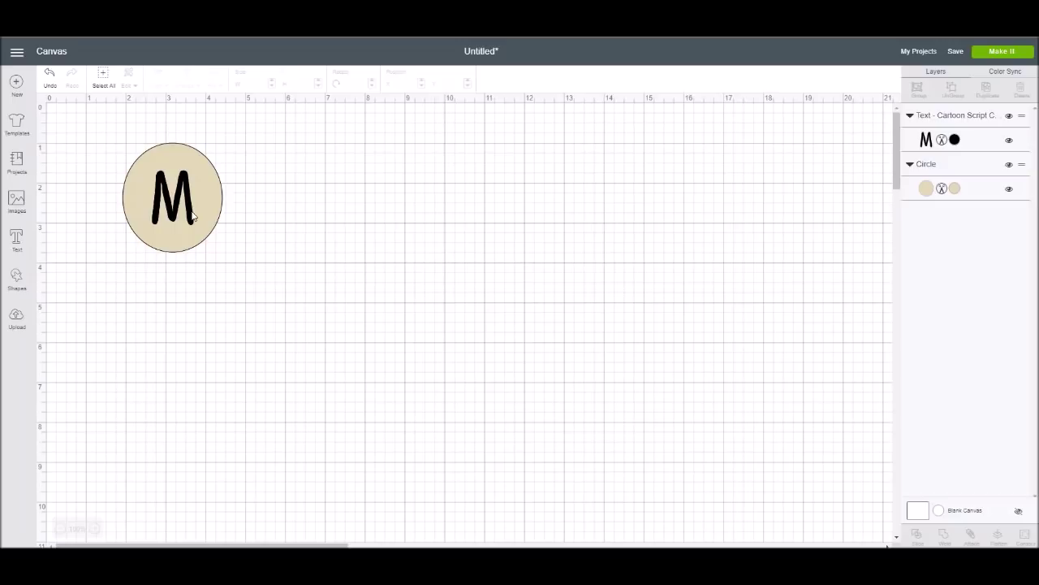
# - Set the M's font to Candice Regular and reposition the letter at about X 2.38, Y 1.58 in on the oval
pyautogui.click(193, 215)
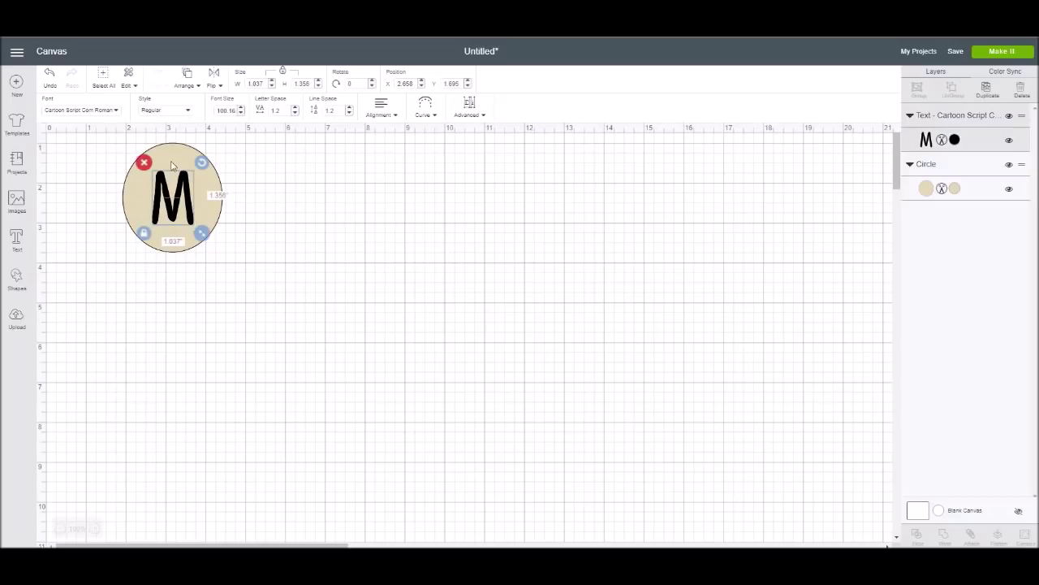
pyautogui.click(116, 111)
pyautogui.click(129, 134)
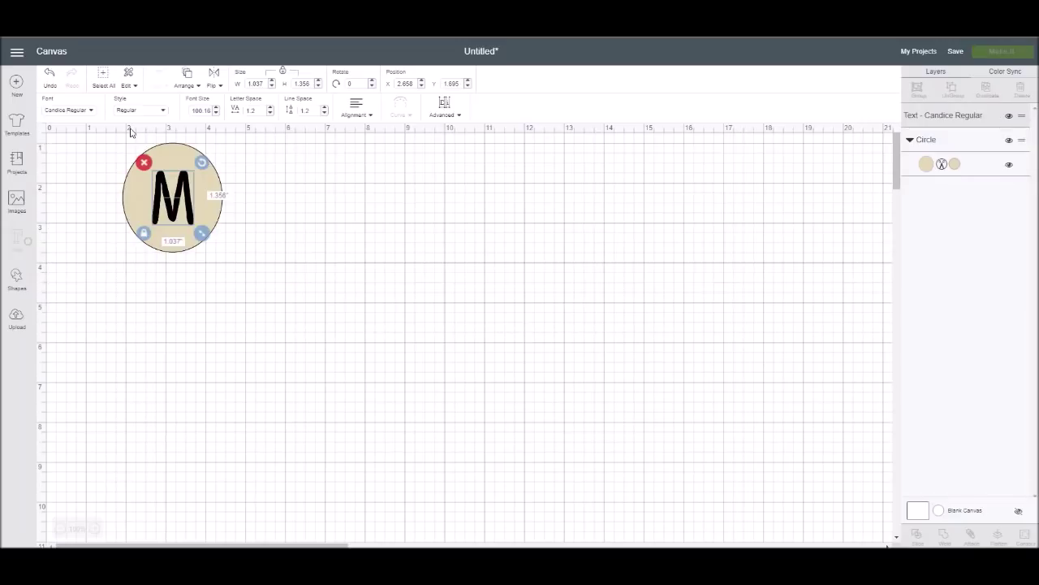
pyautogui.click(185, 192)
pyautogui.moveTo(185, 192); pyautogui.dragTo(184, 193)
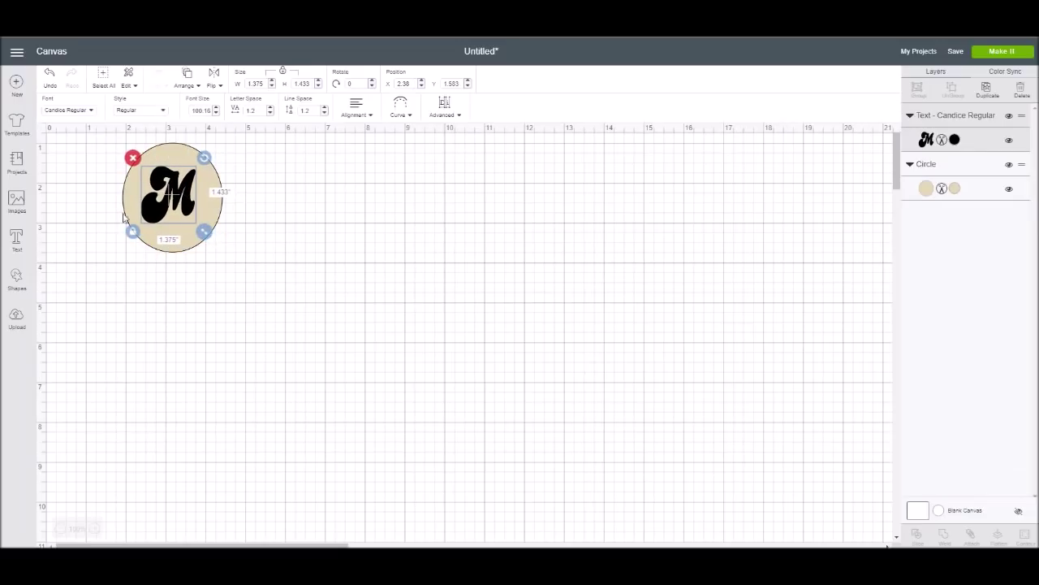
pyautogui.click(290, 268)
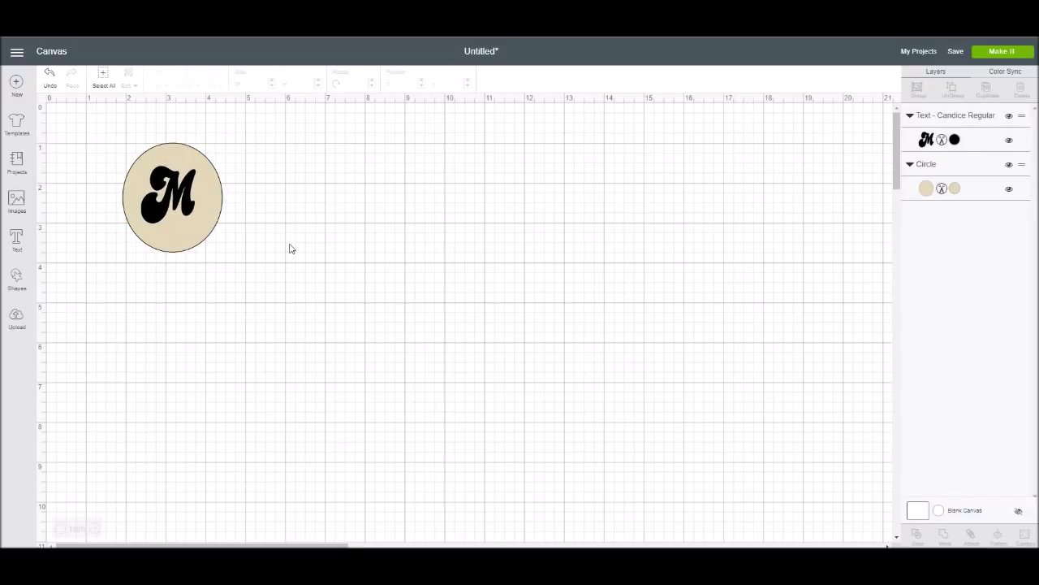